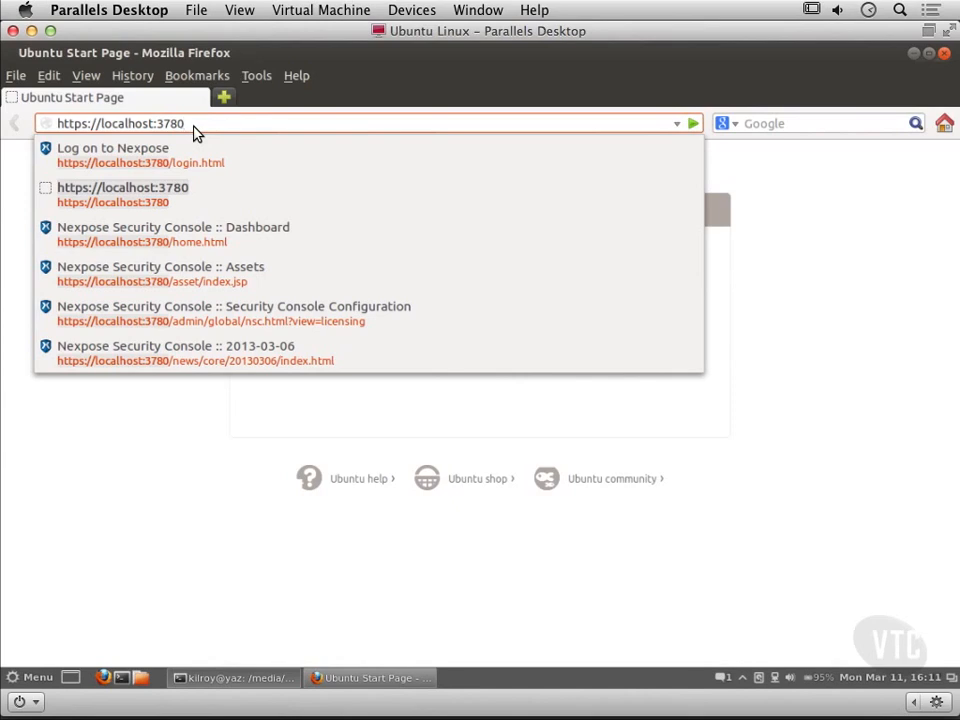
pyautogui.press('Return')
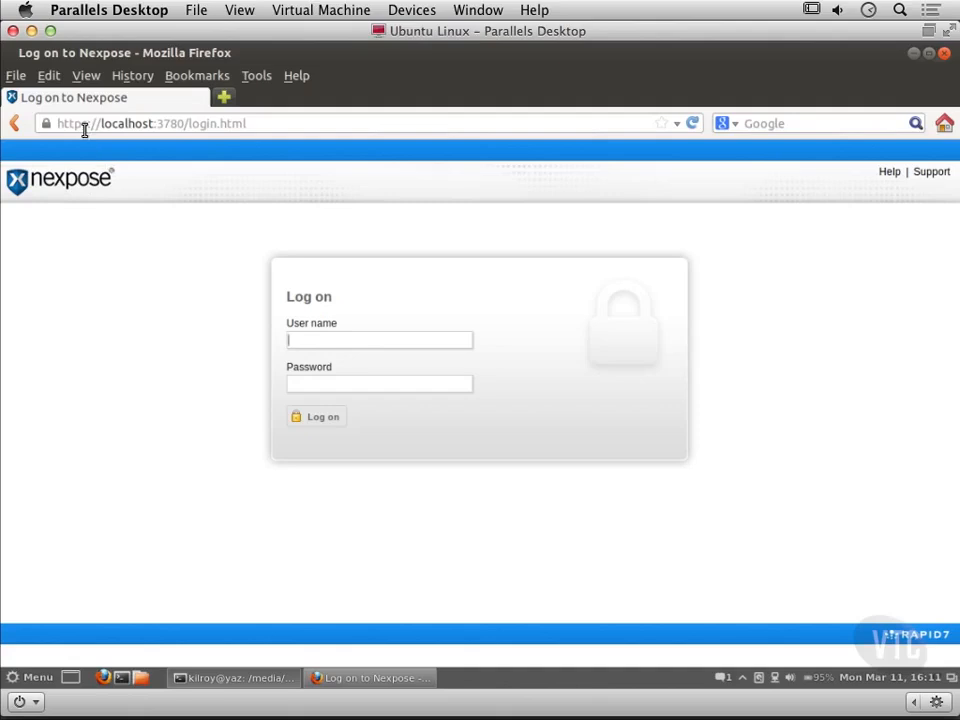
pyautogui.write('kilroy')
pyautogui.press('Tab')
pyautogui.write('*********')
pyautogui.press('Return')
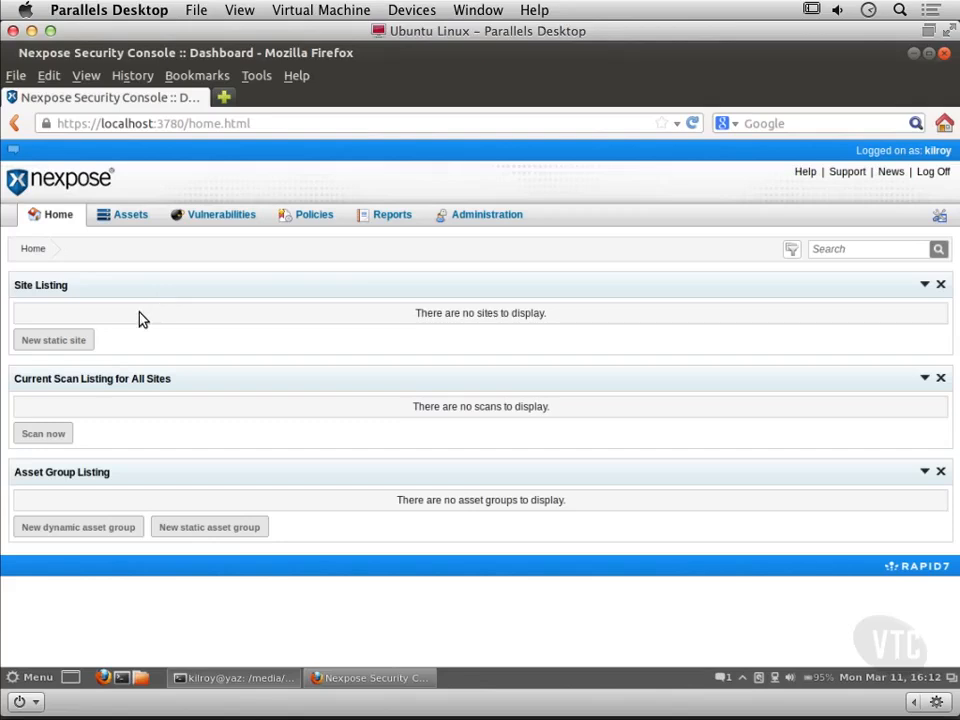
# Create a new static site named Home Network and continue to its assets settings
pyautogui.click(75, 338)
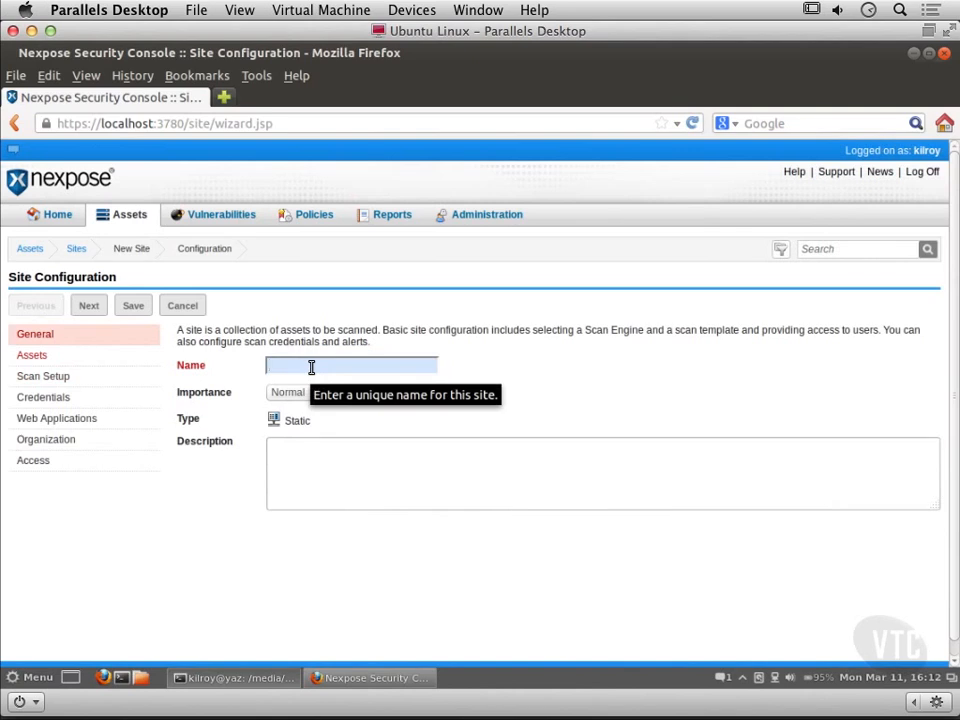
pyautogui.write('N')
pyautogui.press('BackSpace')
pyautogui.write('Home Network')
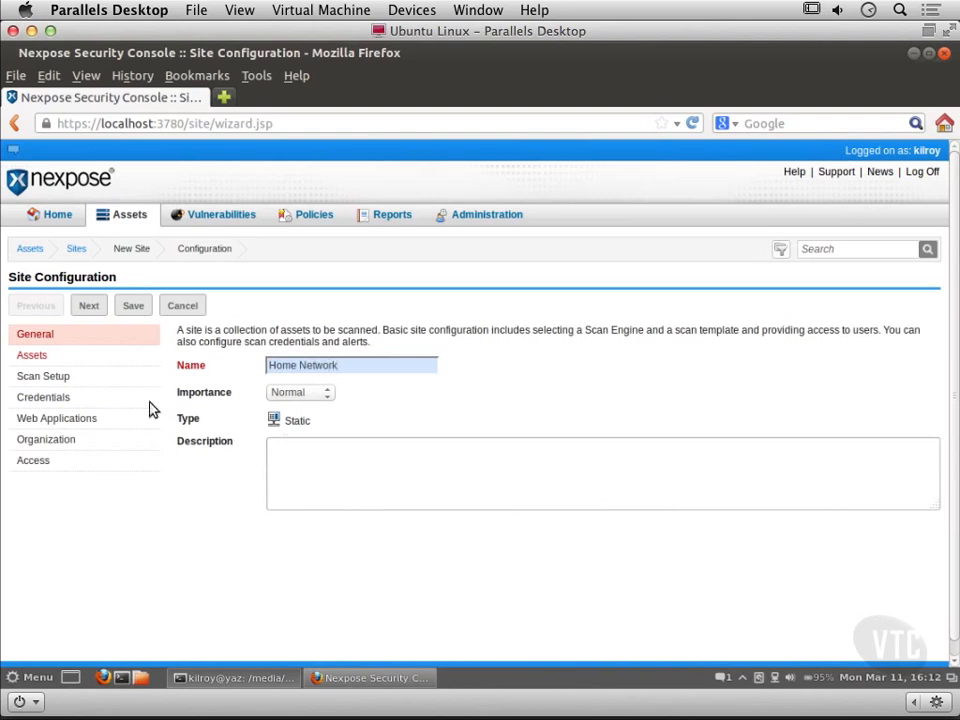
pyautogui.click(90, 306)
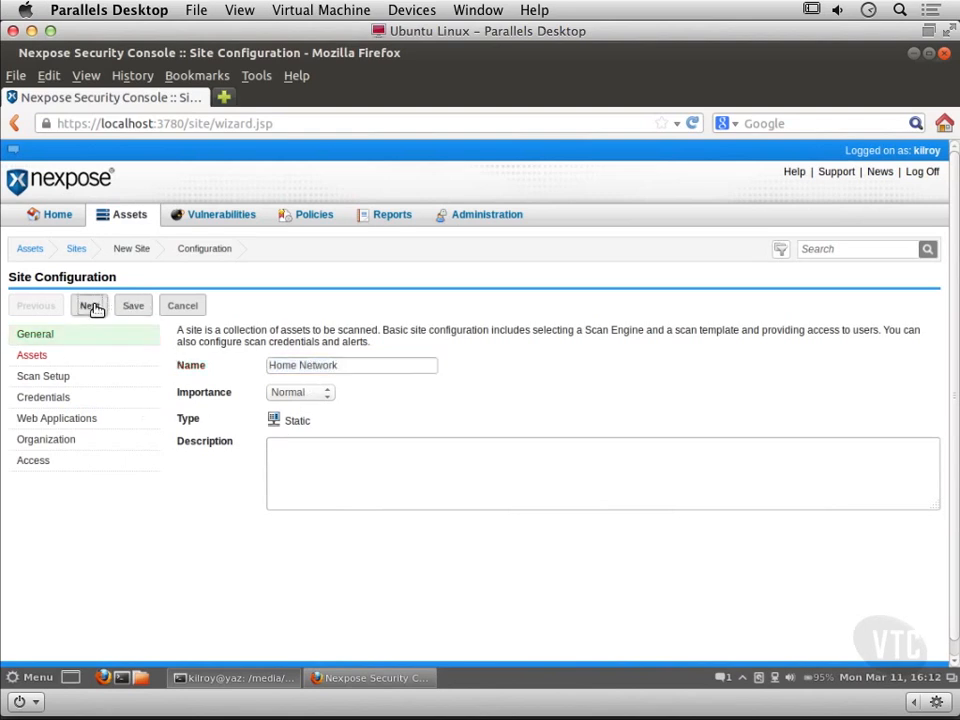
# Include the assets 172.30.42.55 and 172.30.42.17 in the site and continue to the scan setup
pyautogui.write('172.30.42.')
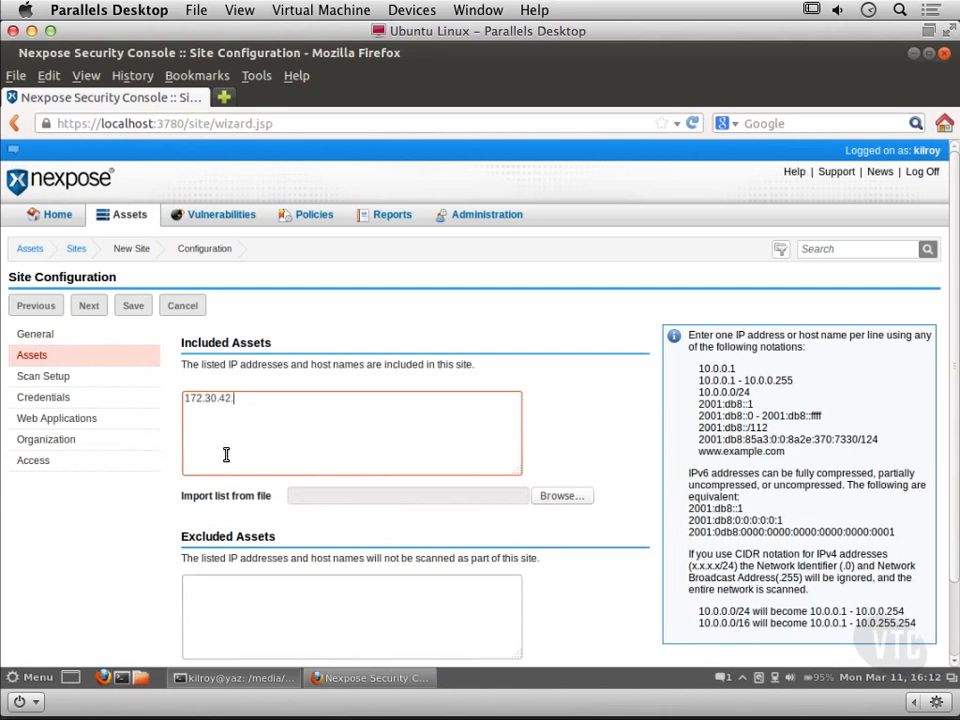
pyautogui.write('55')
pyautogui.press('Return')
pyautogui.write('172.30.42.17')
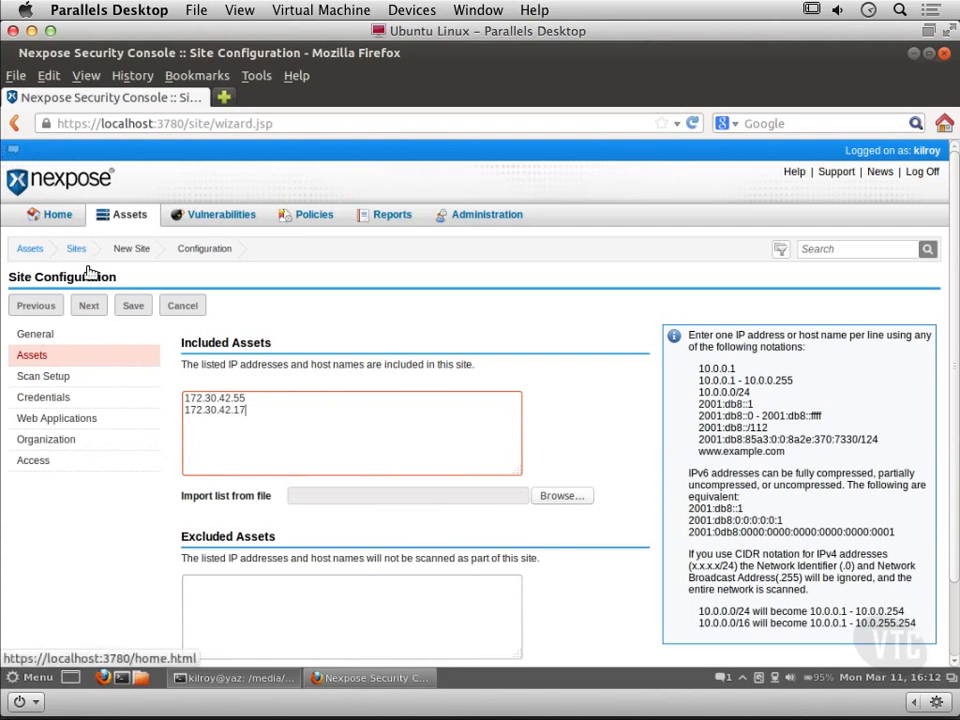
pyautogui.click(91, 304)
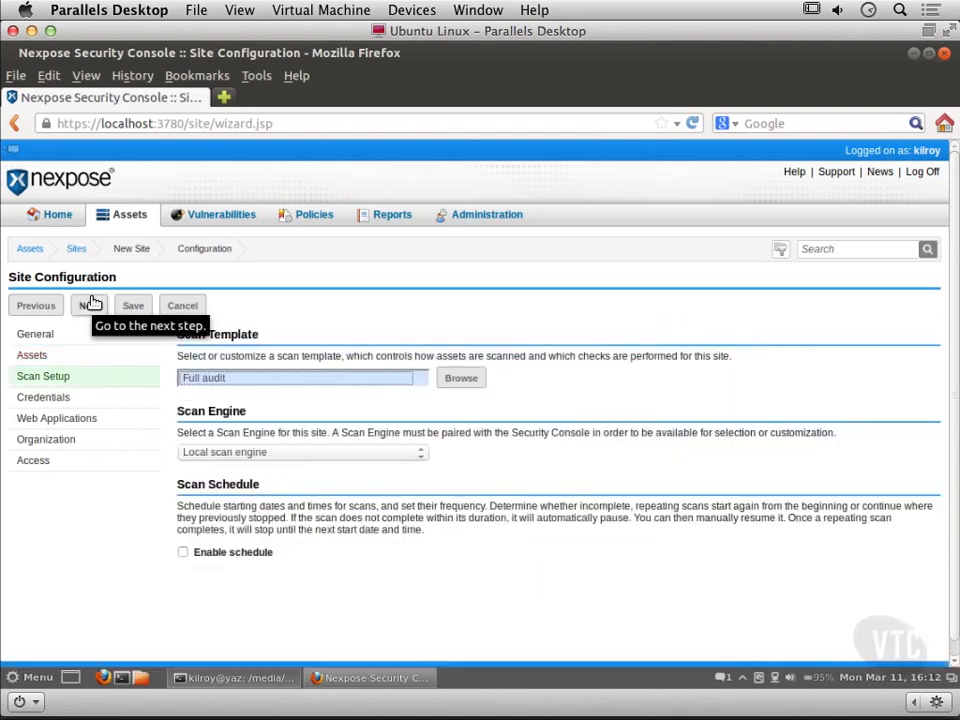
# Review the available scan templates, keep Full audit, and continue to the site's credentials
pyautogui.click(382, 388)
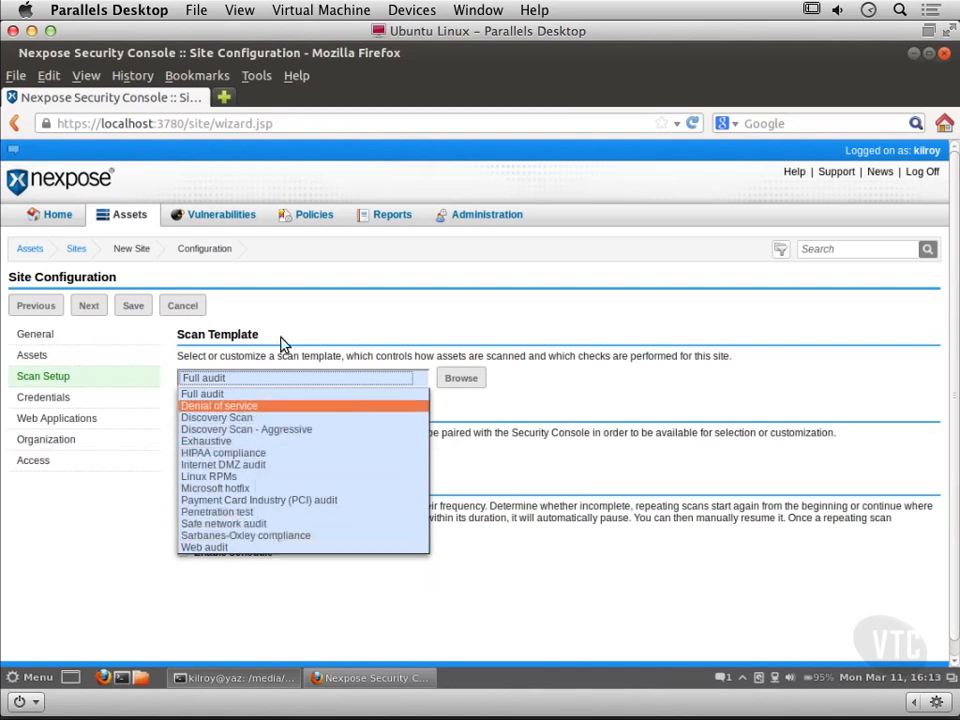
pyautogui.click(386, 310)
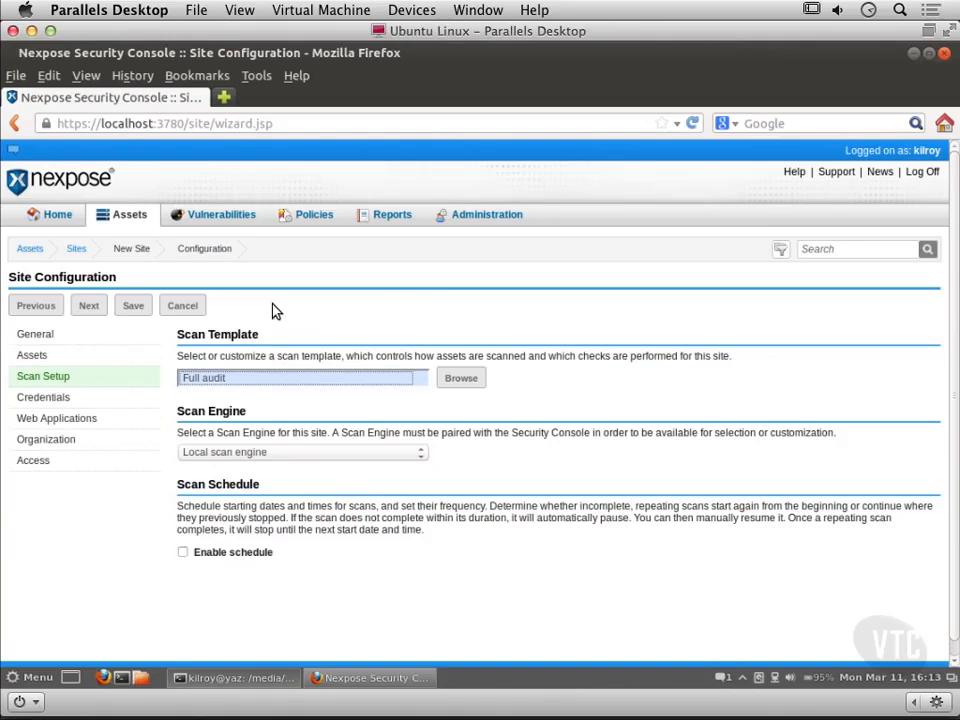
pyautogui.click(86, 306)
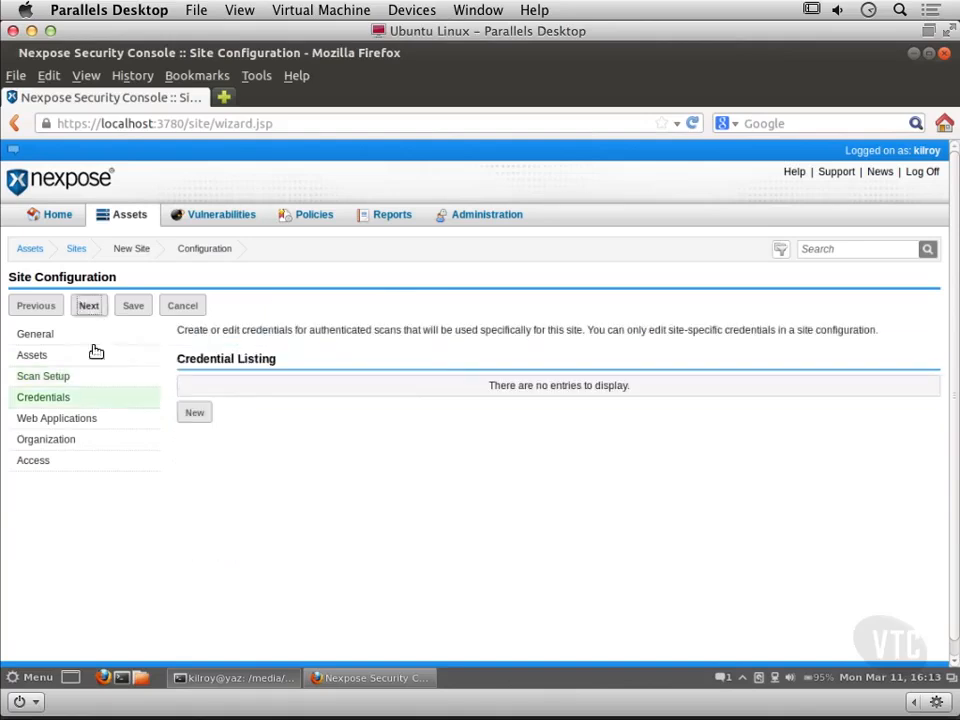
# Start a new site credential named Windows Credentials and continue to its account settings
pyautogui.click(195, 412)
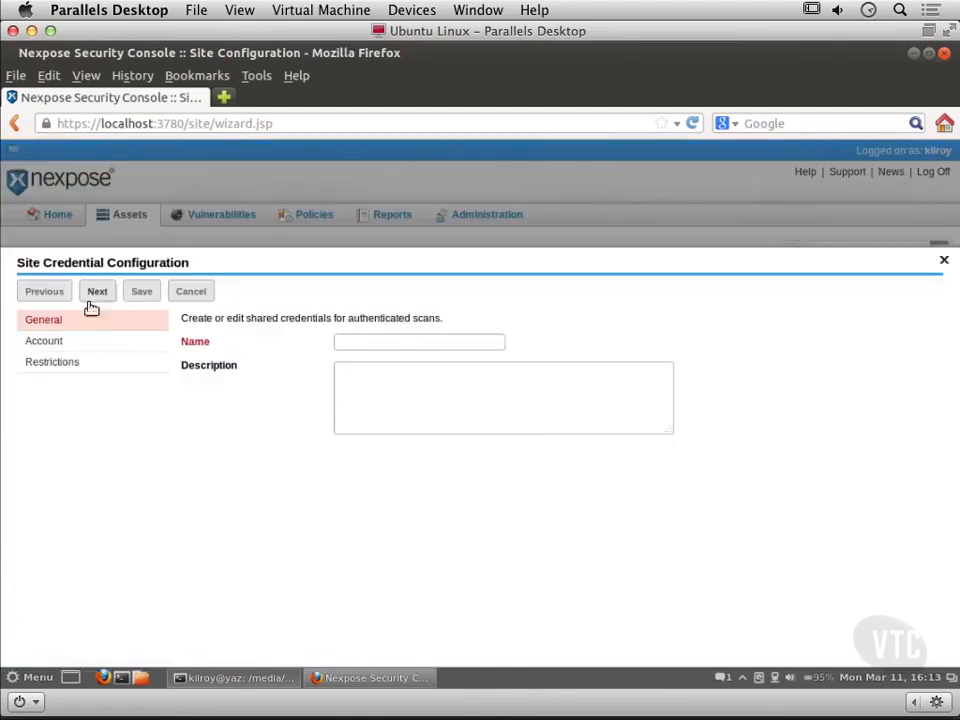
pyautogui.click(353, 347)
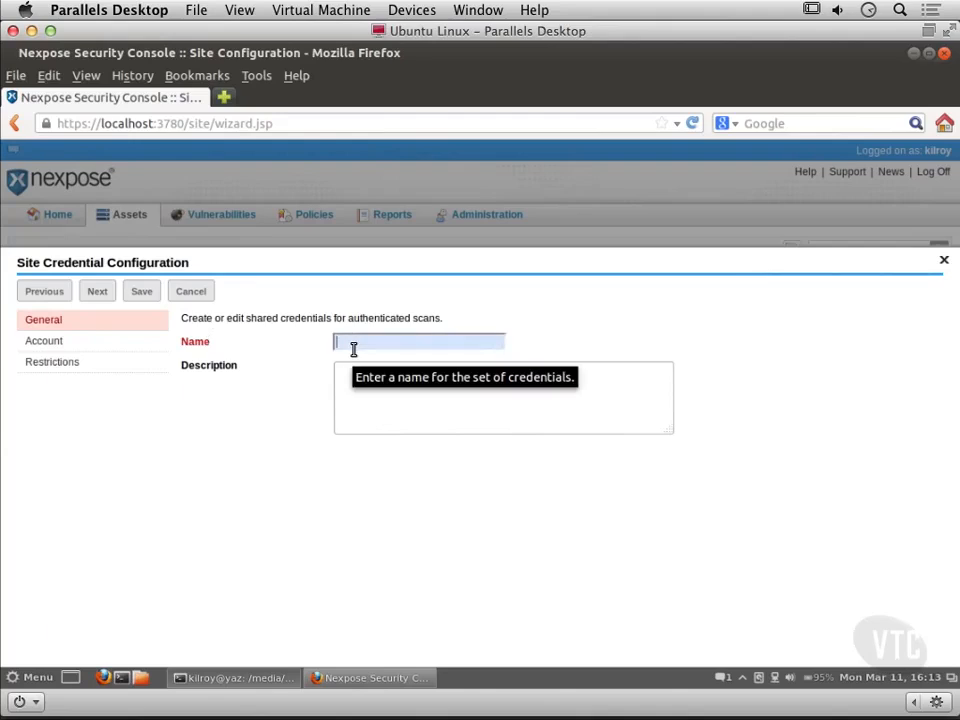
pyautogui.write('W')
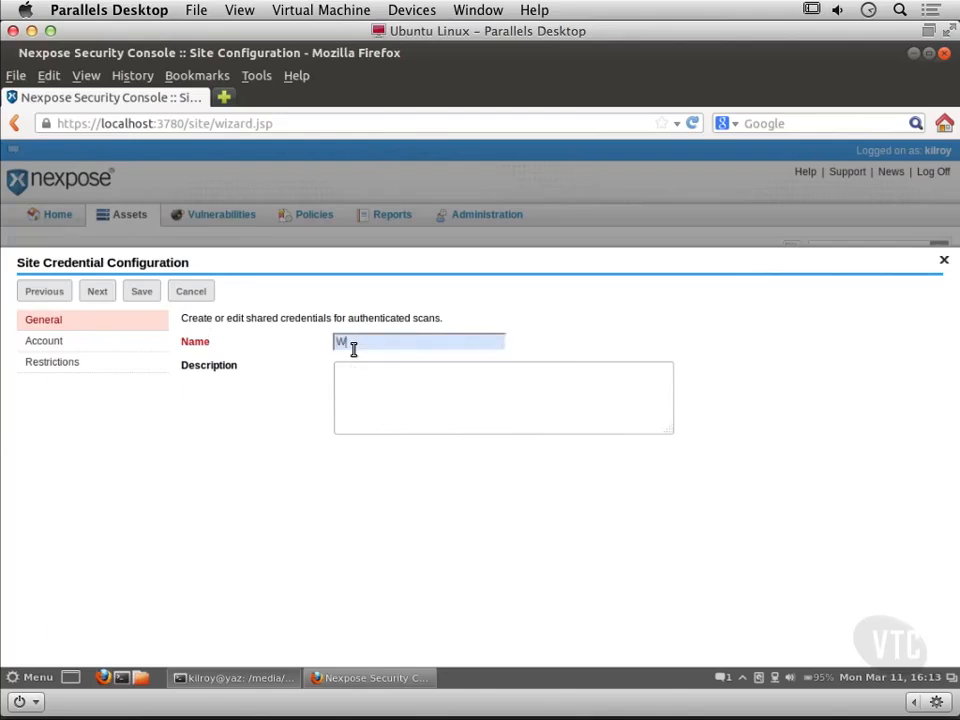
pyautogui.write('indows Credentials')
pyautogui.click(97, 292)
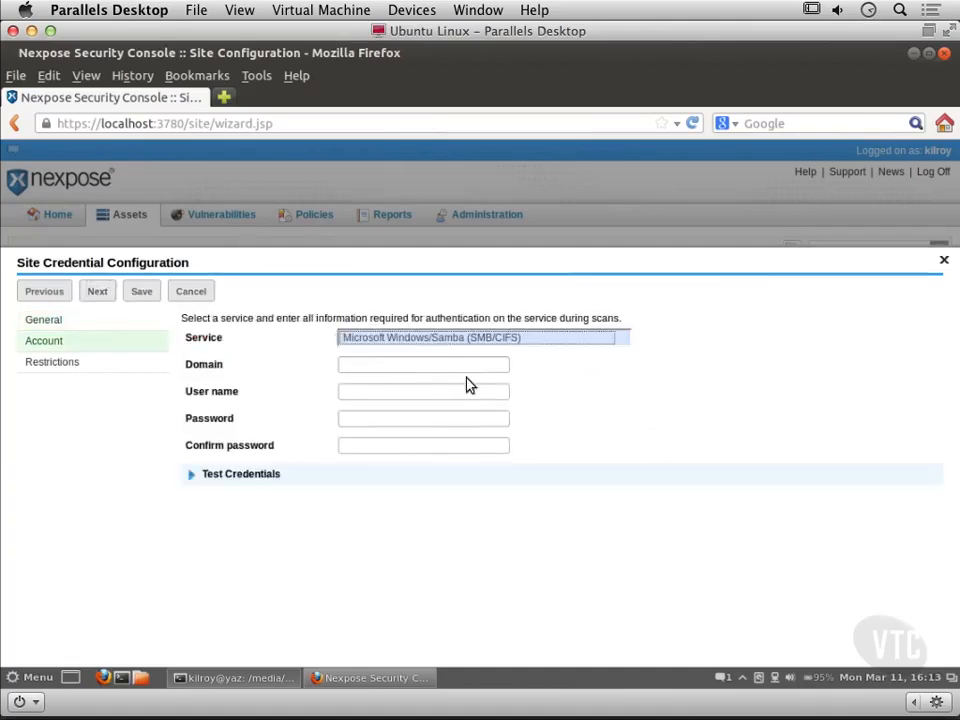
# Set the credential's service to Microsoft Windows/Samba (SMB/CIFS) and its user name to Administrator, leaving the domain blank
pyautogui.click(442, 345)
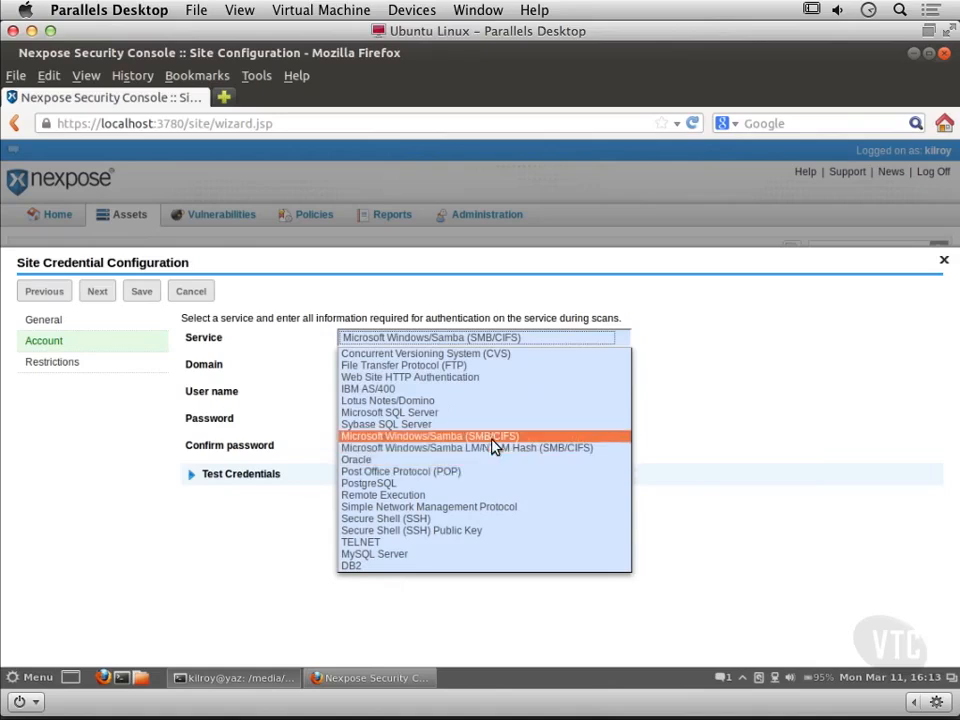
pyautogui.click(409, 440)
pyautogui.click(371, 364)
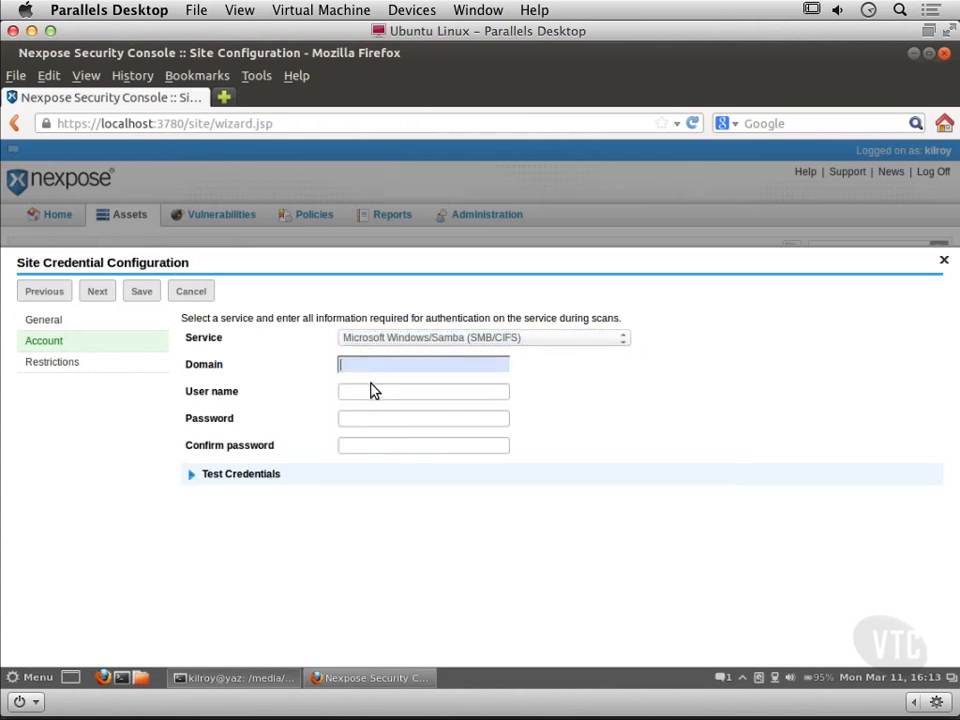
pyautogui.click(370, 391)
pyautogui.write('Adm')
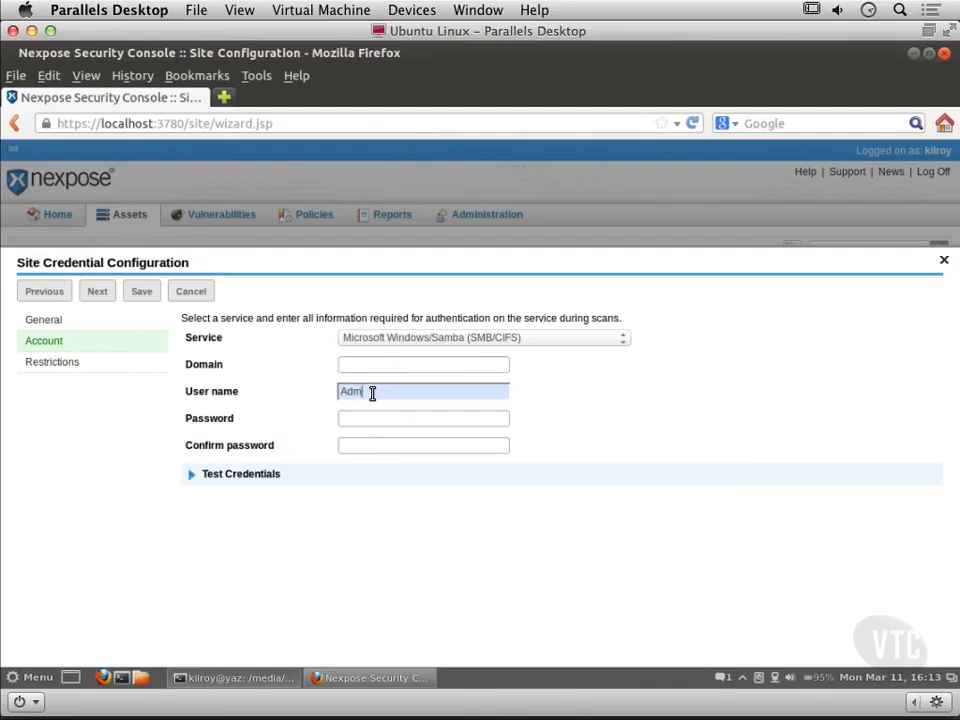
pyautogui.write('inistrator')
# Enter and confirm the account password for the Windows credential, and save the credential
pyautogui.click(393, 416)
pyautogui.write('******')
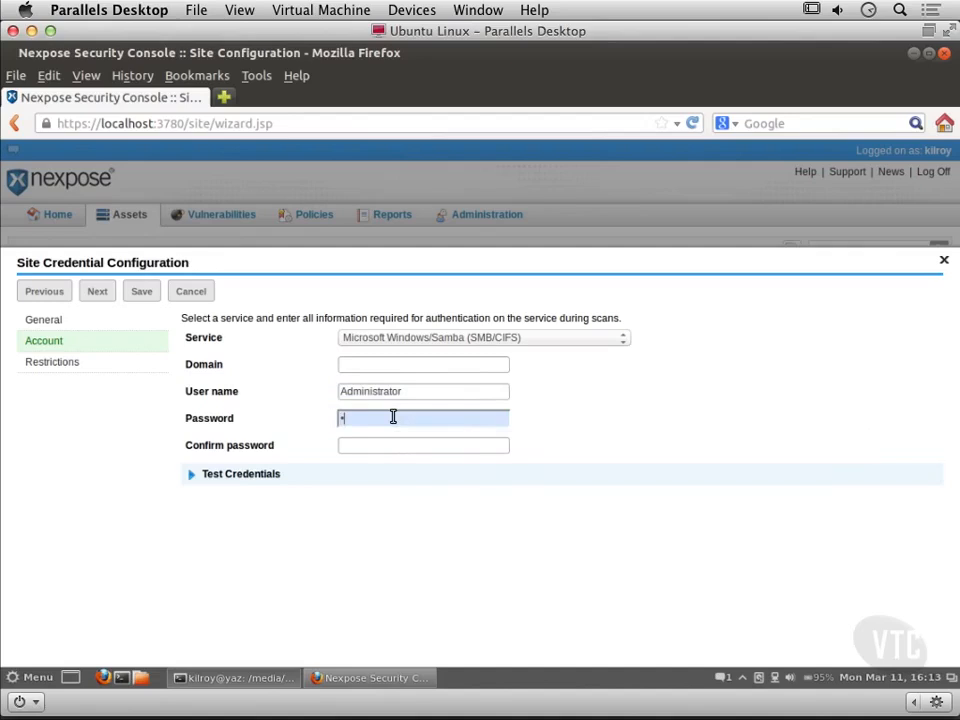
pyautogui.write('**')
pyautogui.click(383, 443)
pyautogui.write('********')
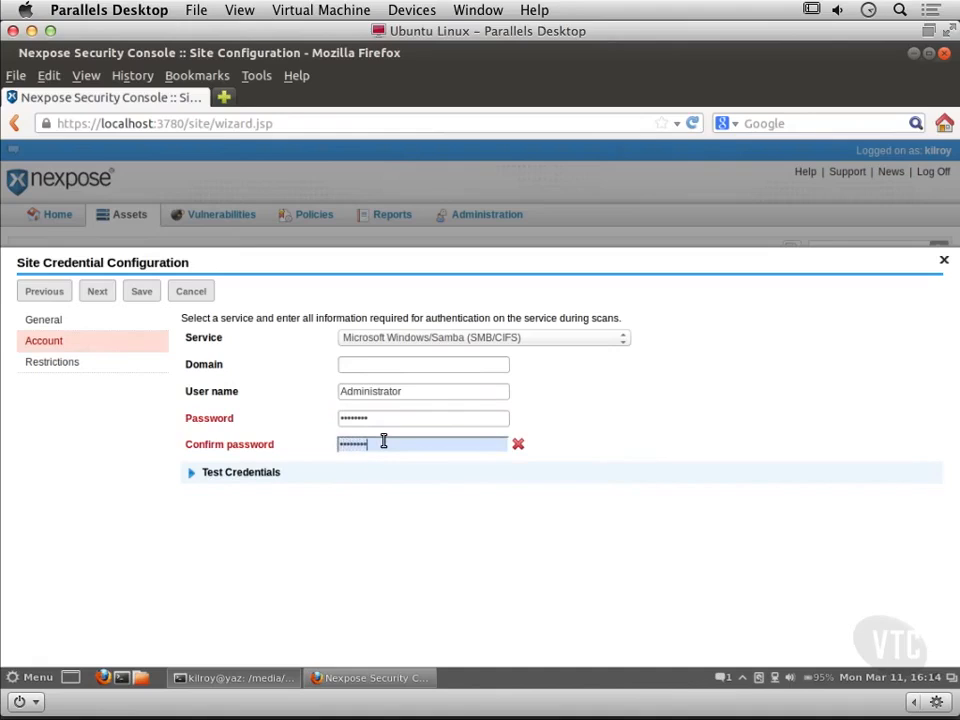
pyautogui.click(146, 293)
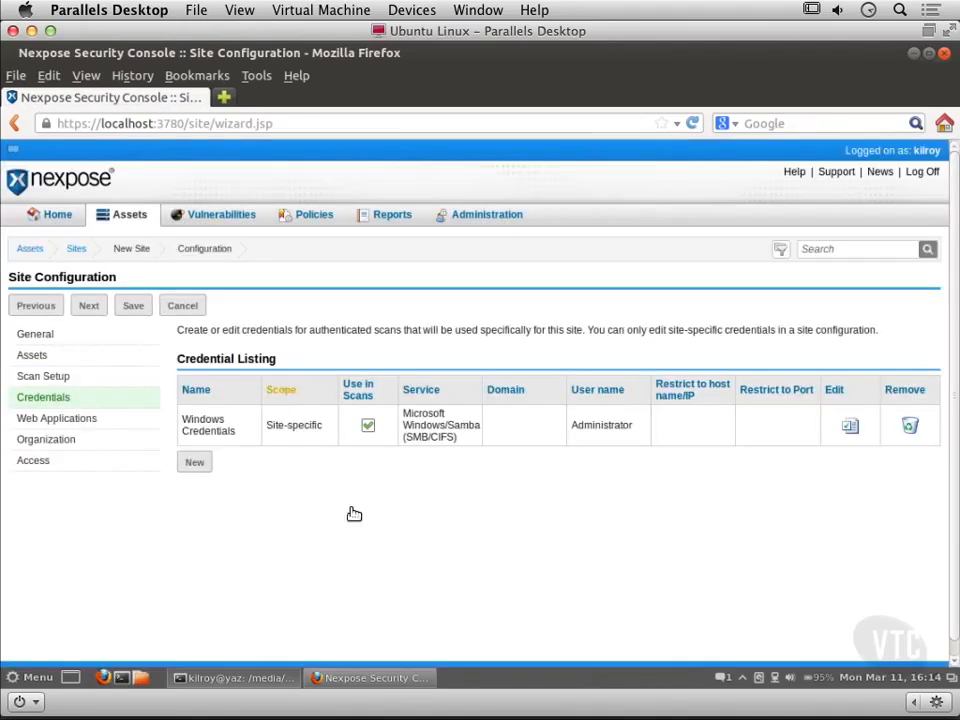
# Skip web application authentication, set the organization name to Home, and save the site without adding access users
pyautogui.click(89, 307)
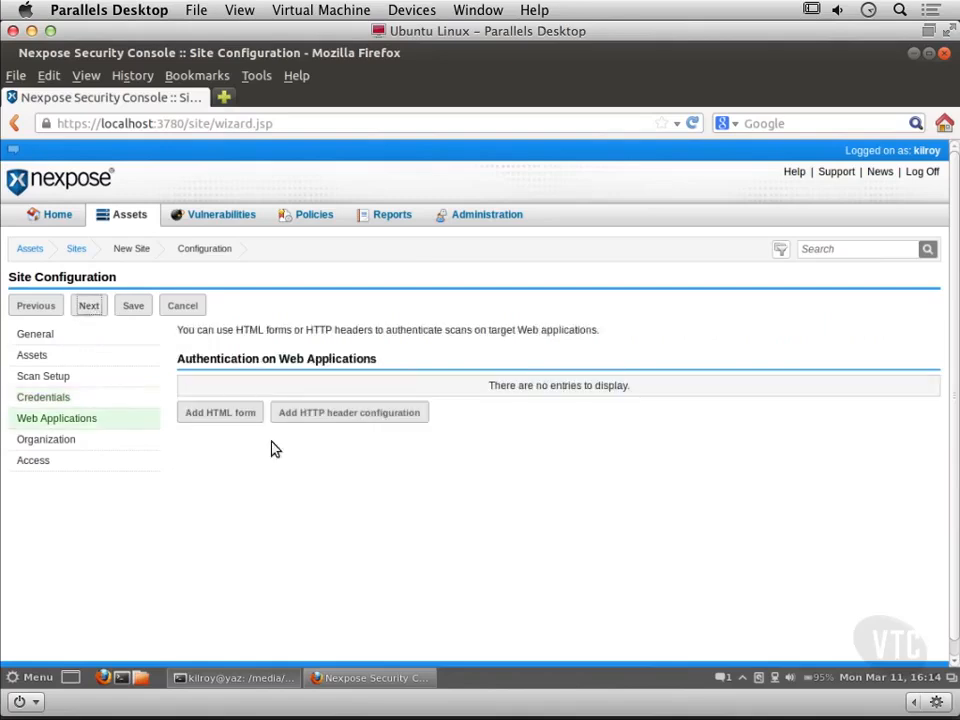
pyautogui.click(87, 310)
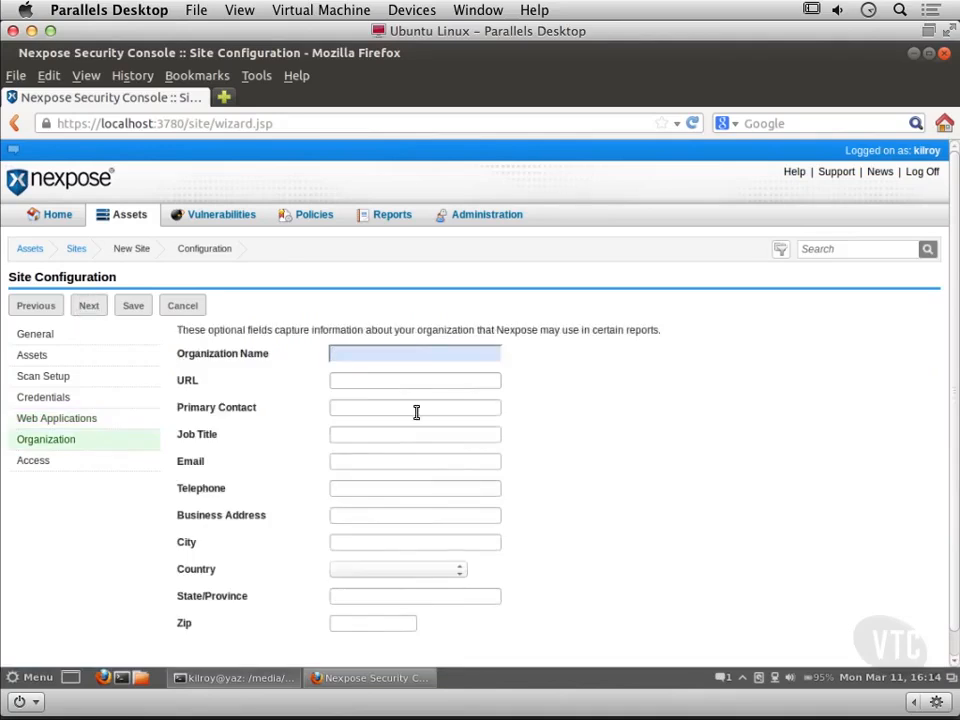
pyautogui.write('Home')
pyautogui.click(94, 315)
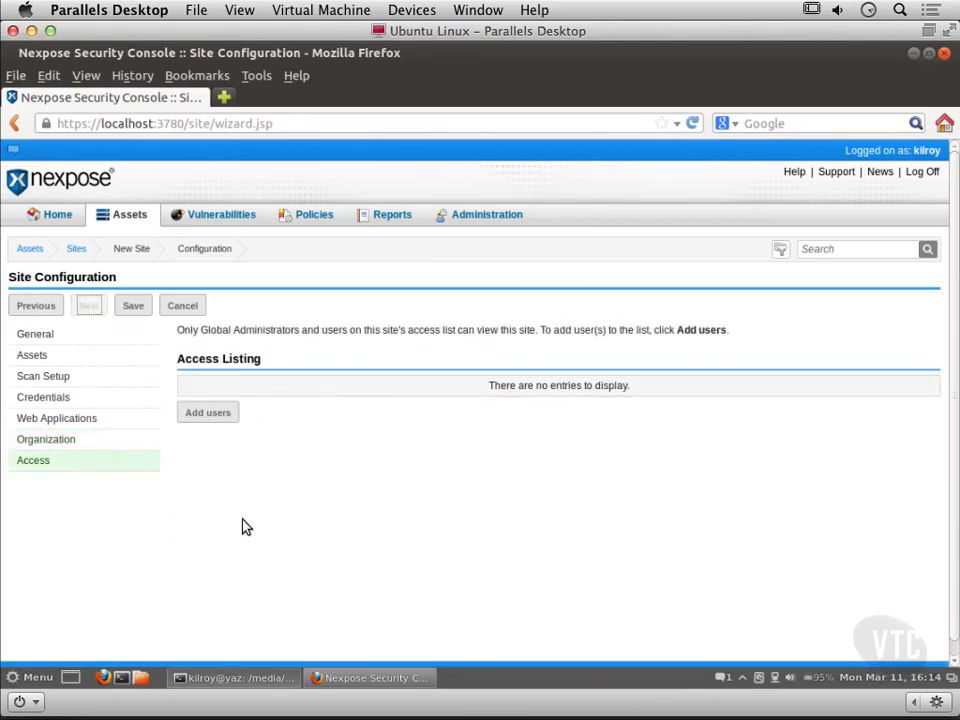
pyautogui.click(134, 308)
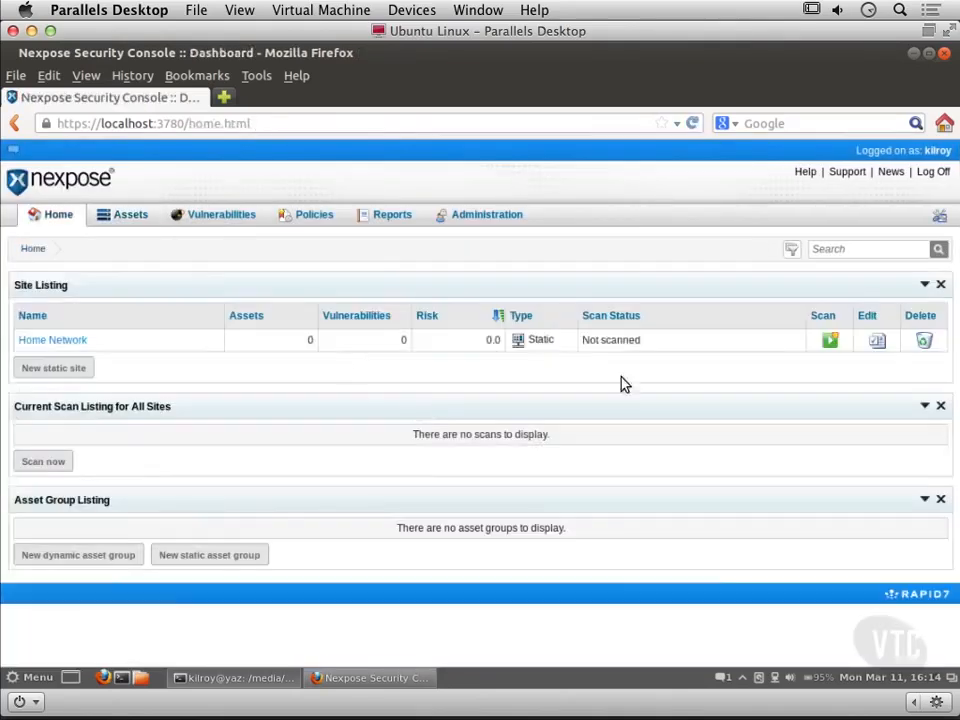
# Start a scan of all assets within the Home Network site
pyautogui.click(831, 342)
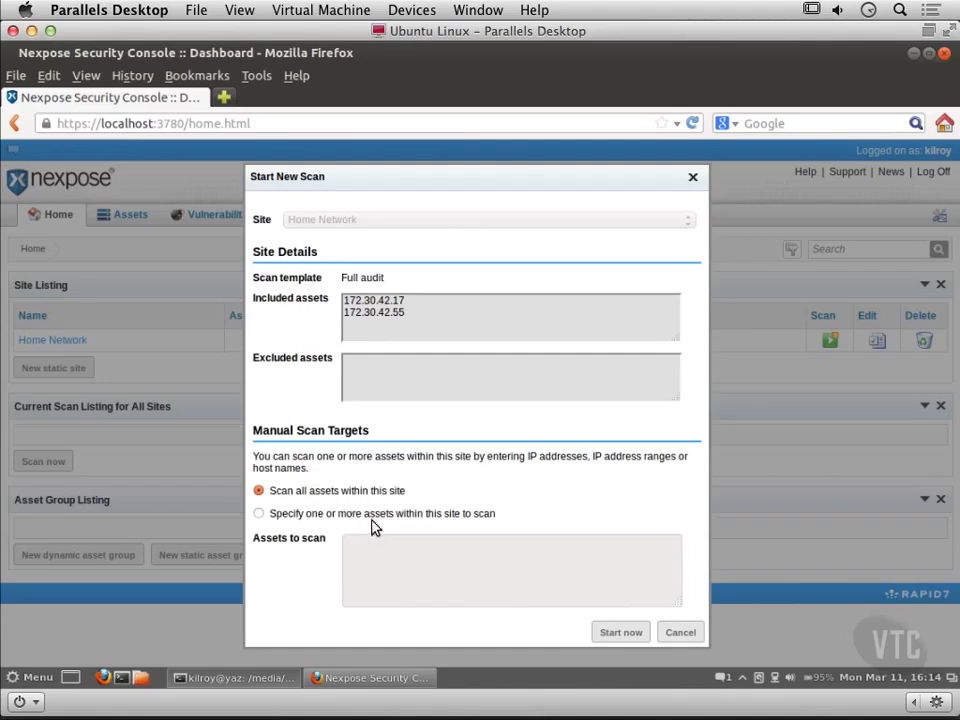
pyautogui.click(630, 633)
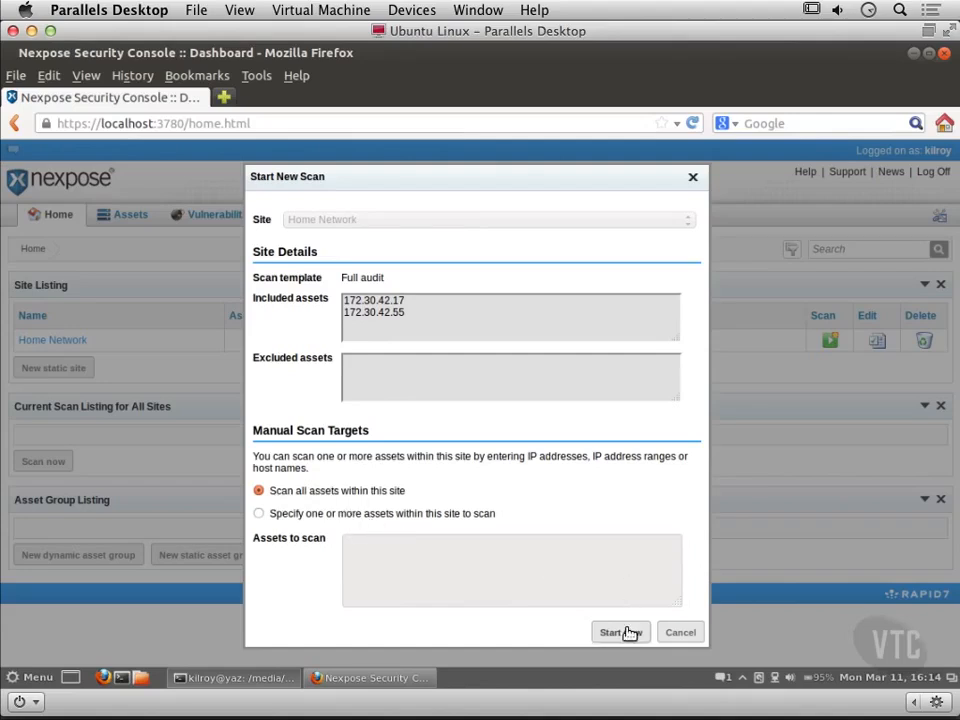